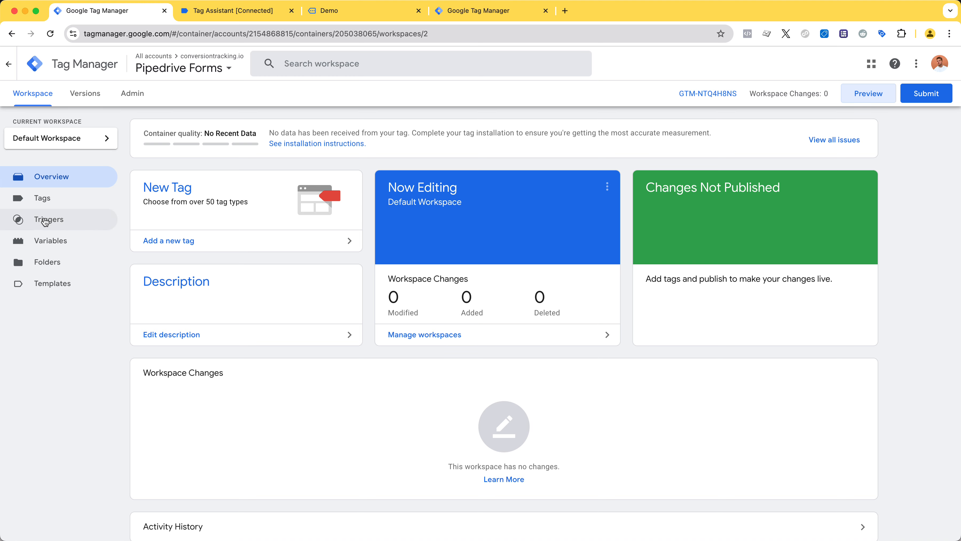
Open the workspace's tags and start a new tag
{"action": "left_click", "coordinate": [45, 197]}
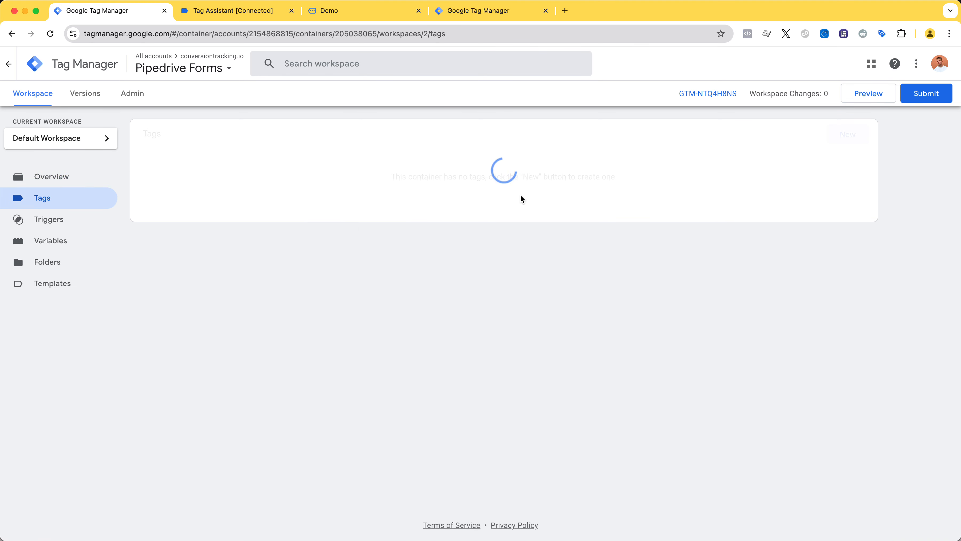
{"action": "left_click", "coordinate": [857, 135]}
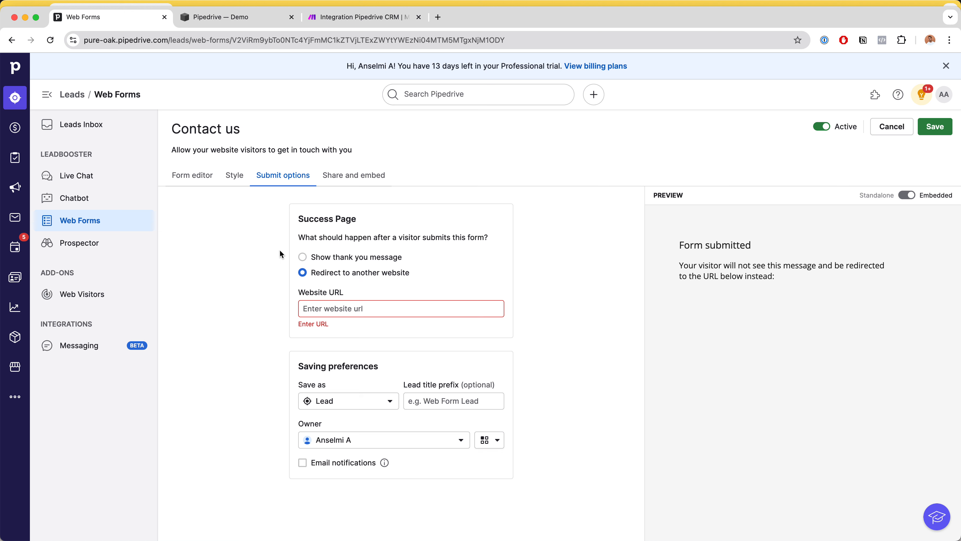
Set the redirect website URL on the Pipedrive Contact us form's success page to /thank-you
{"action": "left_click", "coordinate": [325, 305]}
{"action": "type", "text": "7than"}
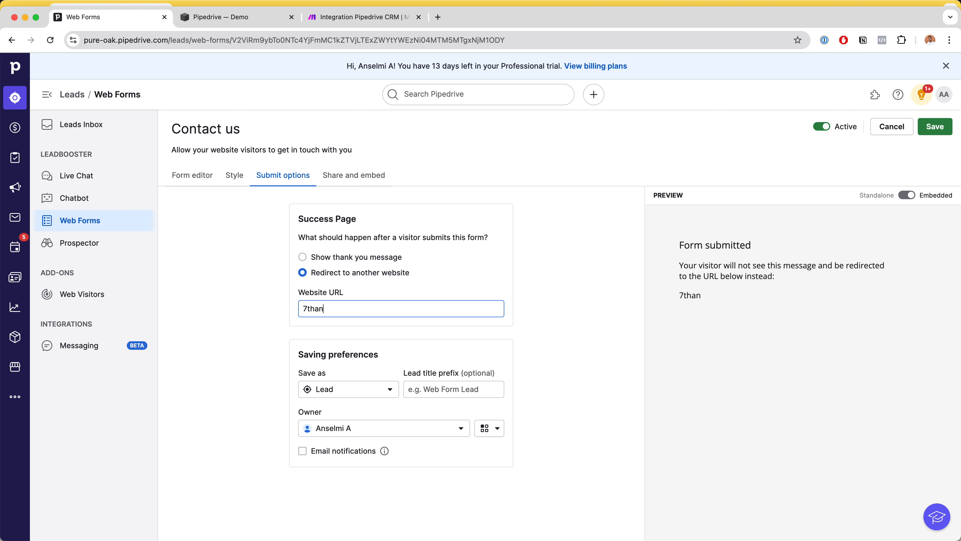
{"action": "key", "text": "super+a"}
{"action": "type", "text": "/thank-you"}
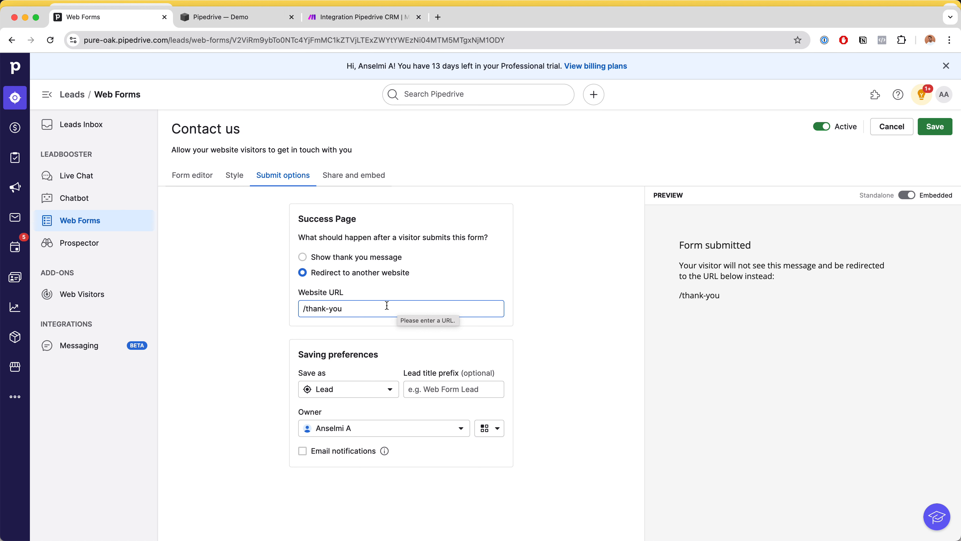
{"action": "left_click_drag", "start_coordinate": [365, 311], "coordinate": [296, 305]}
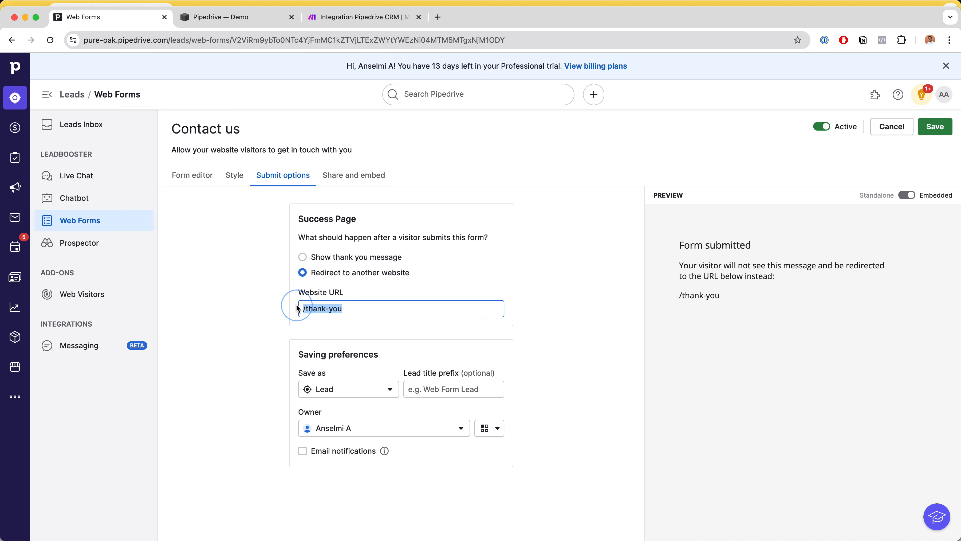
{"action": "left_click_drag", "start_coordinate": [373, 304], "coordinate": [295, 305]}
{"action": "left_click", "coordinate": [358, 308]}
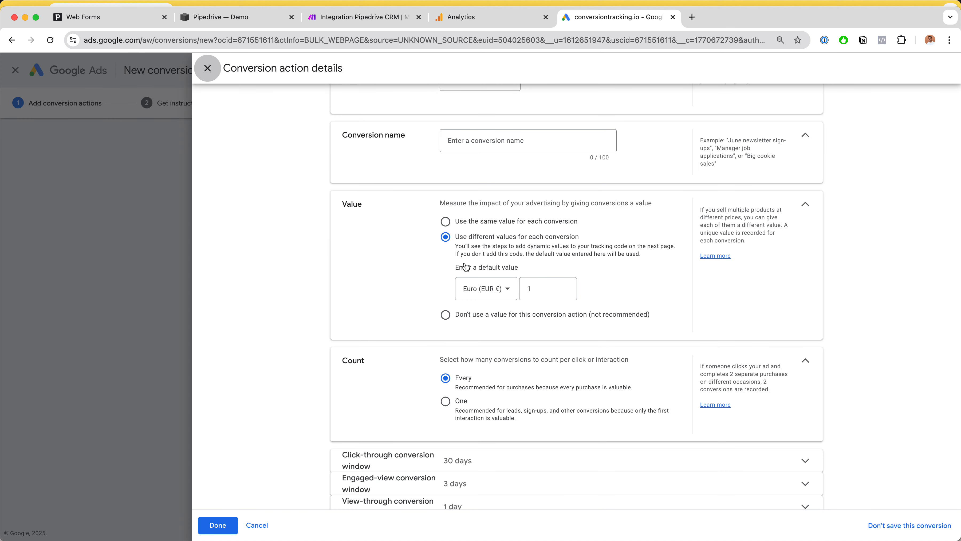
Switch to Google Ads and set the new conversion action's count to One
{"action": "scroll", "coordinate": [436, 253], "scroll_direction": "down", "scroll_amount": 2}
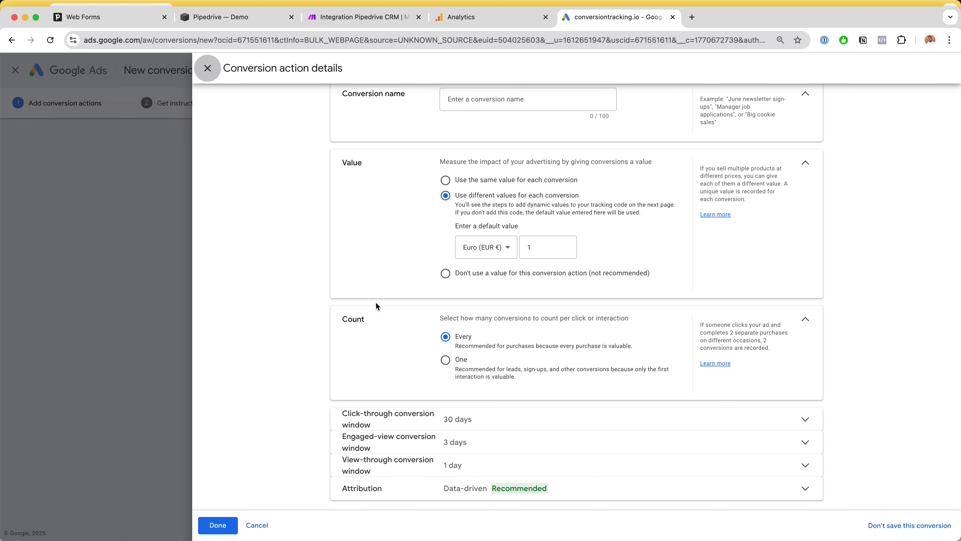
{"action": "left_click", "coordinate": [447, 361]}
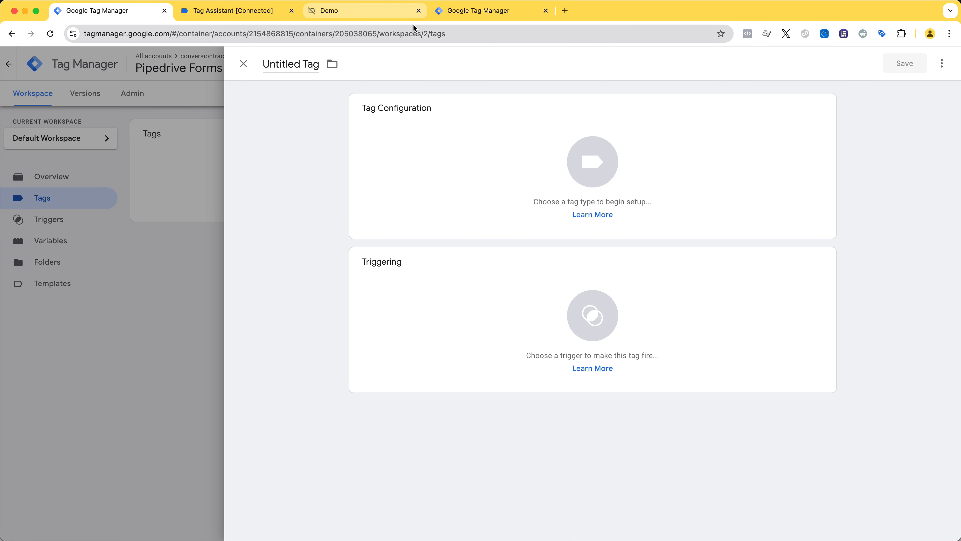
Switch to the Demo website and open its thank-you page
{"action": "left_click", "coordinate": [339, 12]}
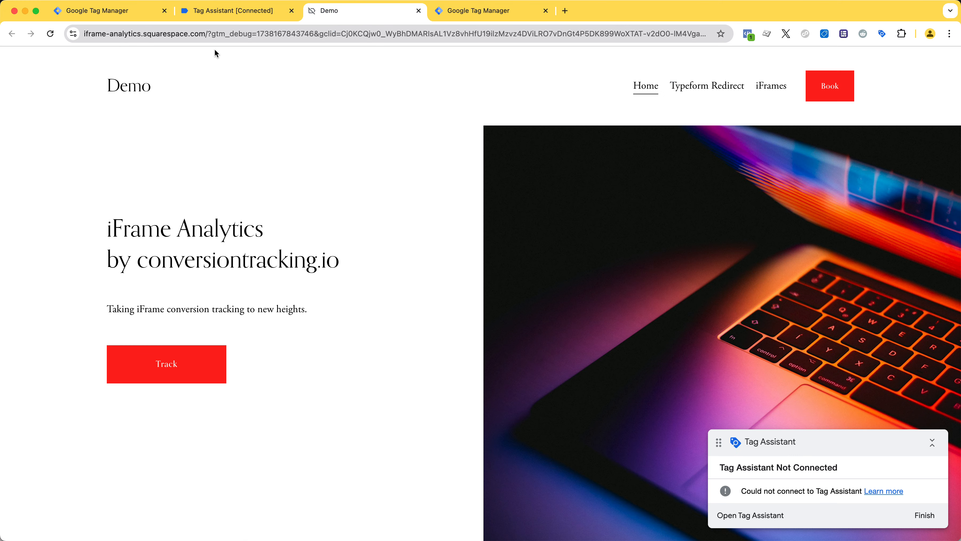
{"action": "left_click", "coordinate": [210, 33]}
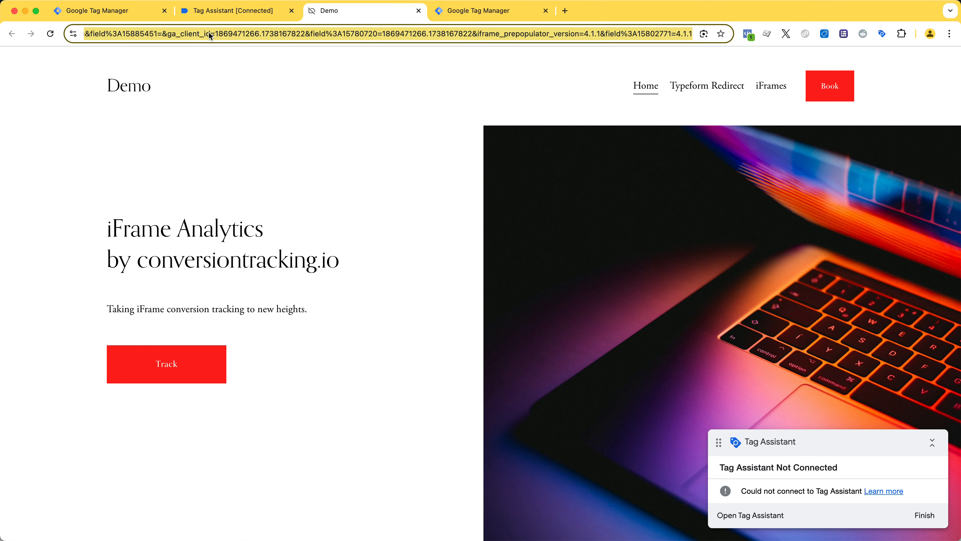
{"action": "key", "text": "BackSpace"}
{"action": "type", "text": "thank-you"}
{"action": "key", "text": "Return"}
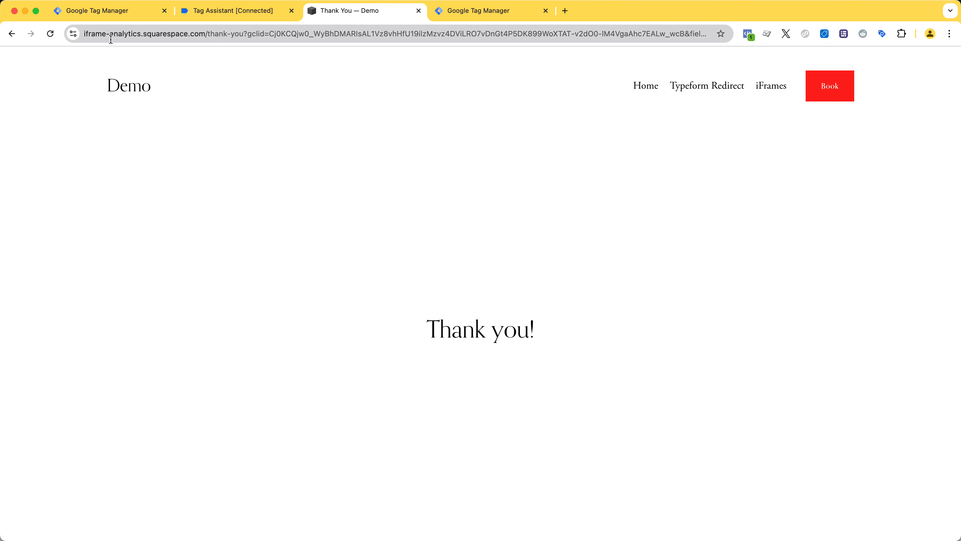
Reload the demo site's thank-you page repeatedly and look over its content
{"action": "left_click", "coordinate": [50, 36]}
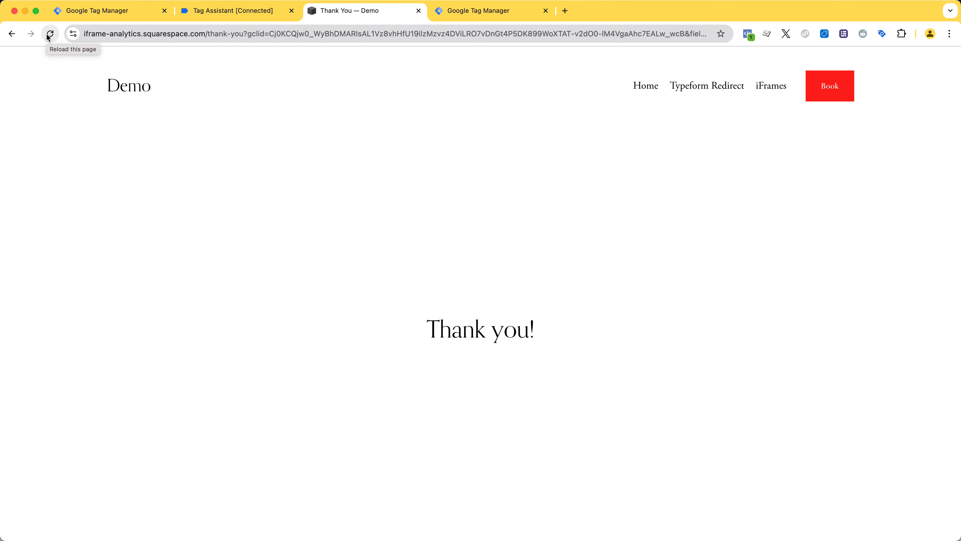
{"action": "left_click", "coordinate": [49, 37]}
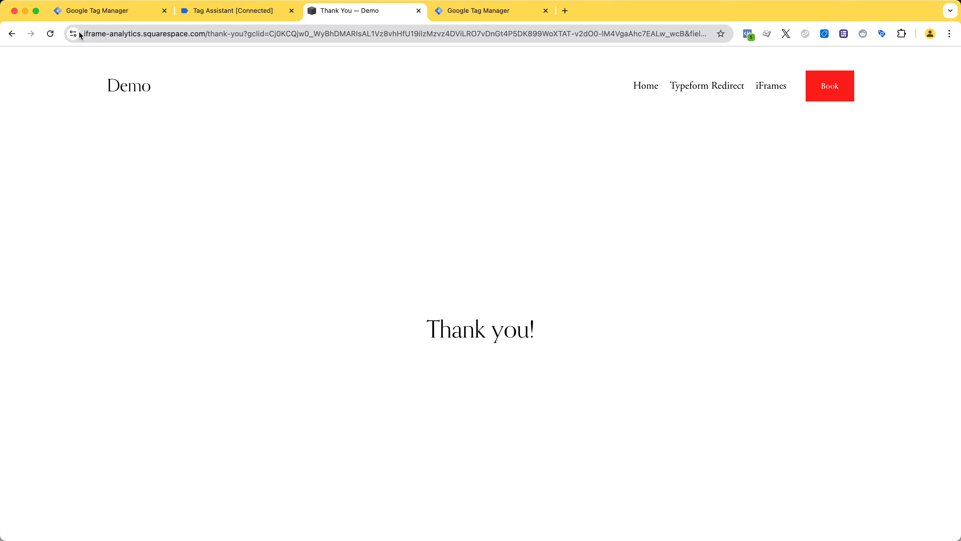
{"action": "left_click", "coordinate": [51, 32]}
{"action": "left_click_drag", "start_coordinate": [91, 84], "coordinate": [186, 89]}
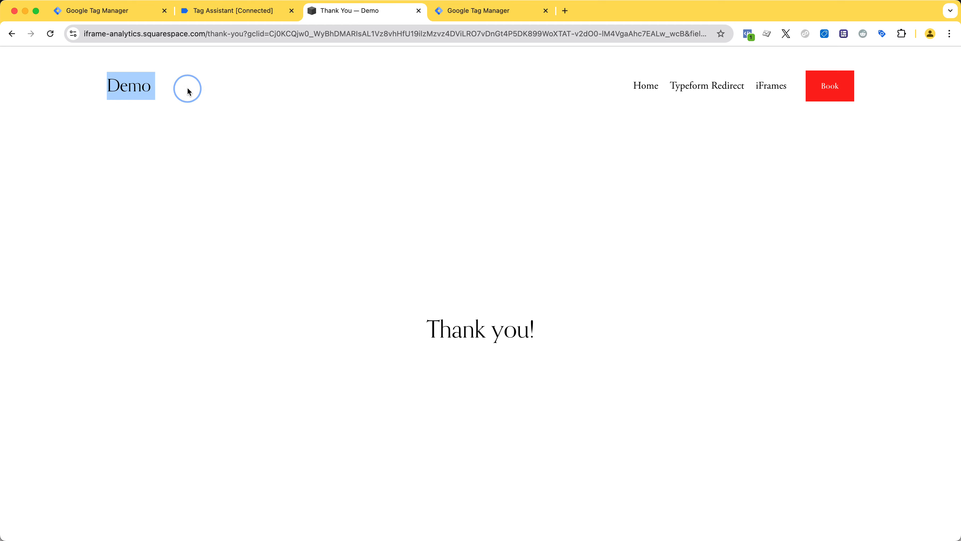
{"action": "left_click", "coordinate": [189, 93]}
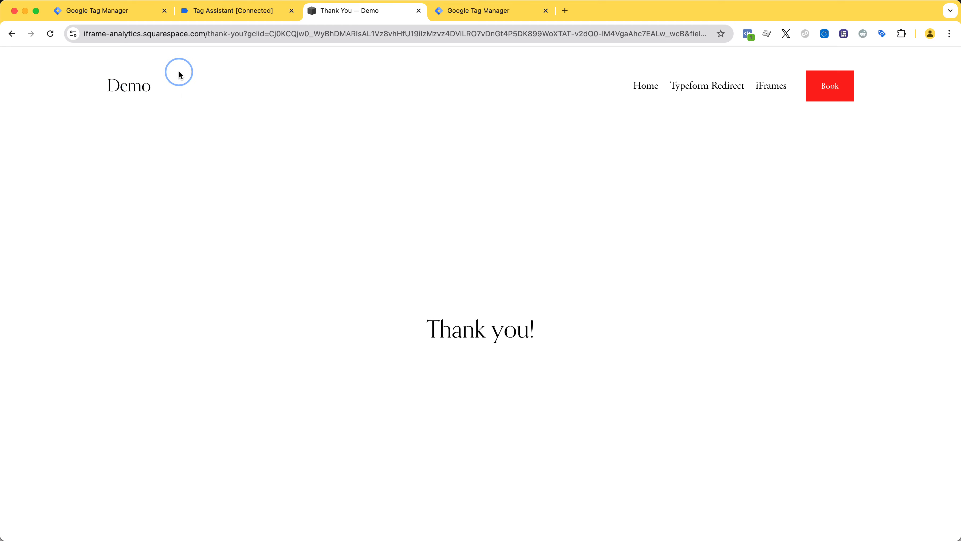
{"action": "scroll", "coordinate": [217, 213], "scroll_direction": "down", "scroll_amount": 1}
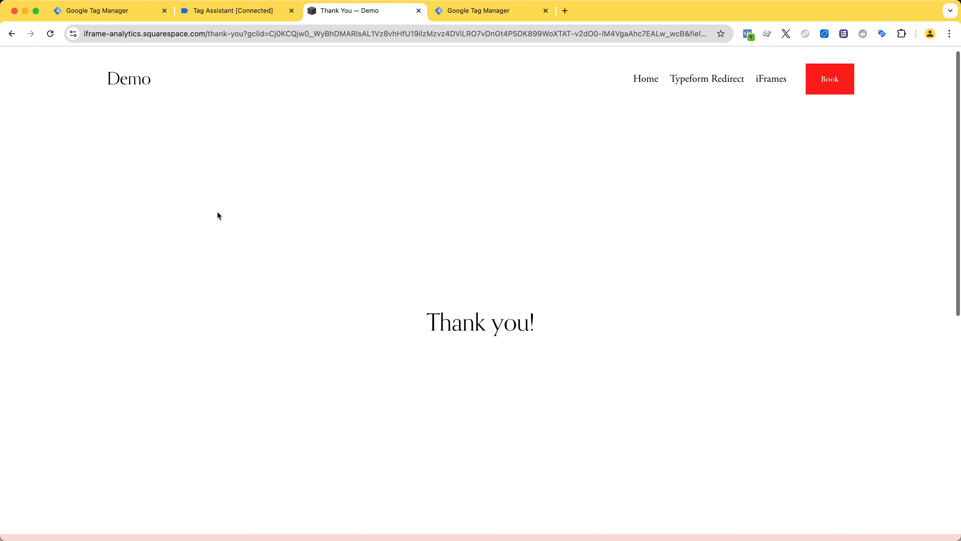
{"action": "scroll", "coordinate": [217, 212], "scroll_direction": "up", "scroll_amount": 1}
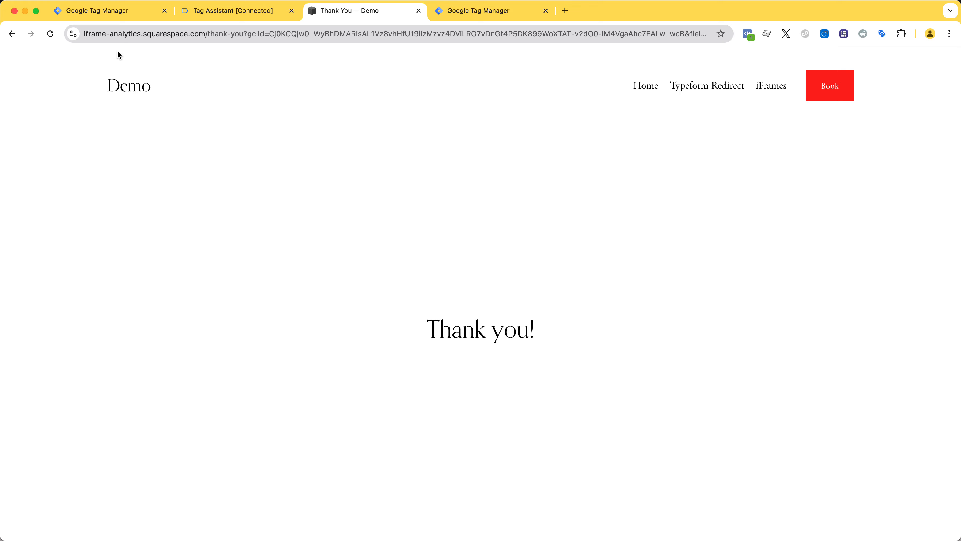
{"action": "left_click", "coordinate": [114, 35]}
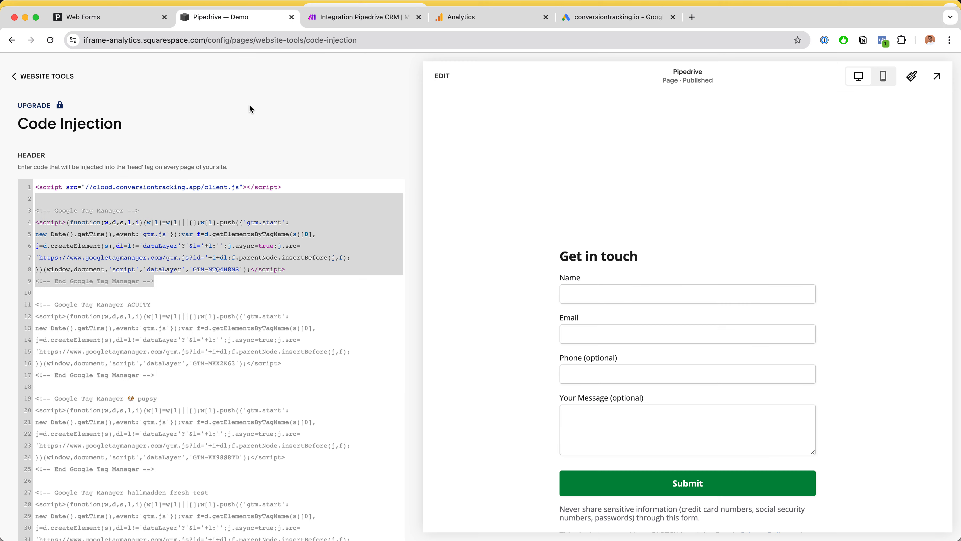
Return to the Pipedrive Contact us form, make it show a thank you message after submission, and save the form
{"action": "key", "text": "ctrl+shift+Tab"}
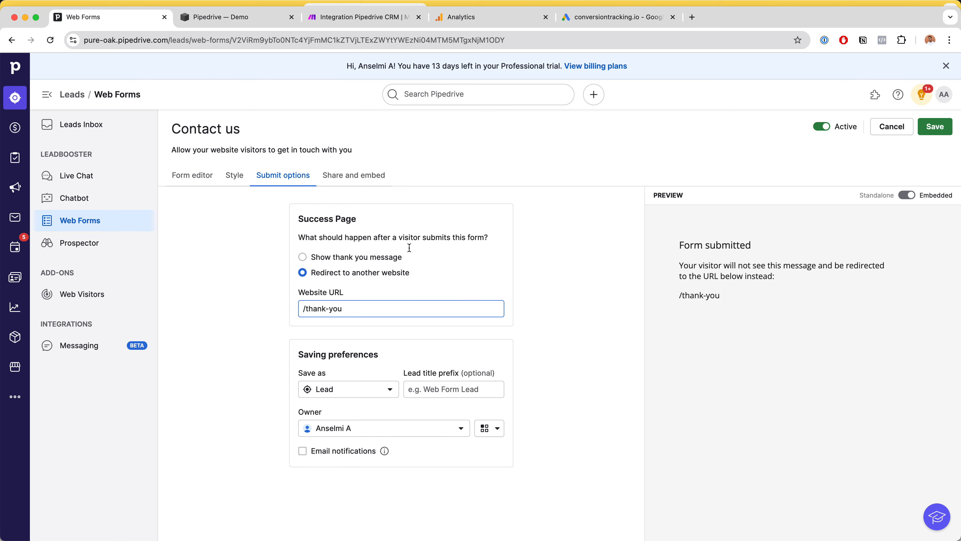
{"action": "left_click", "coordinate": [333, 259]}
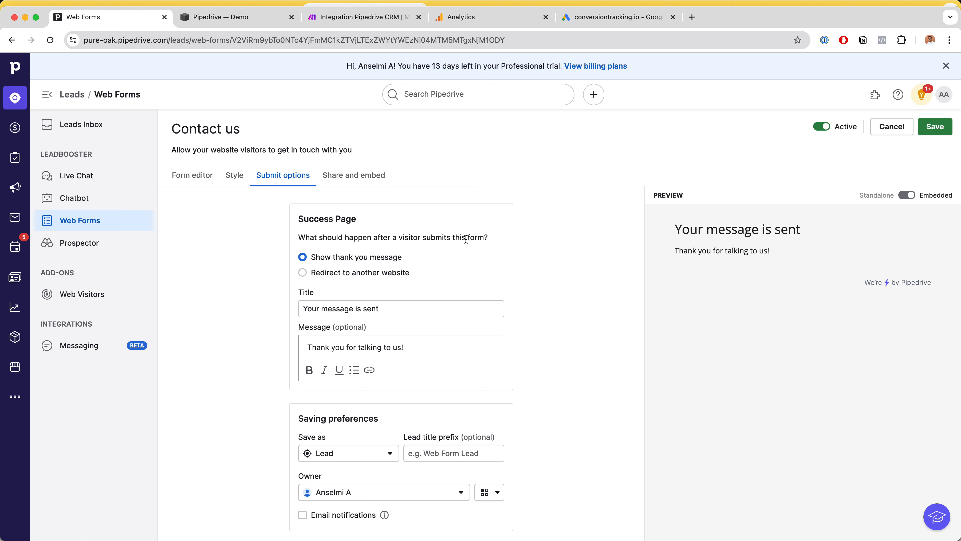
{"action": "left_click", "coordinate": [935, 126]}
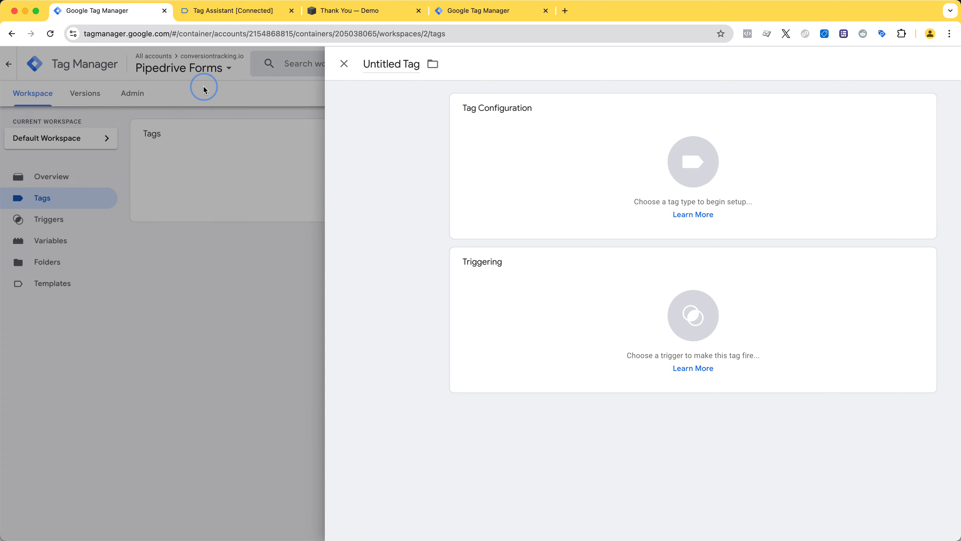
Back in Google Tag Manager, discard the blank tag and start a new one of the Custom HTML type
{"action": "left_click", "coordinate": [205, 86]}
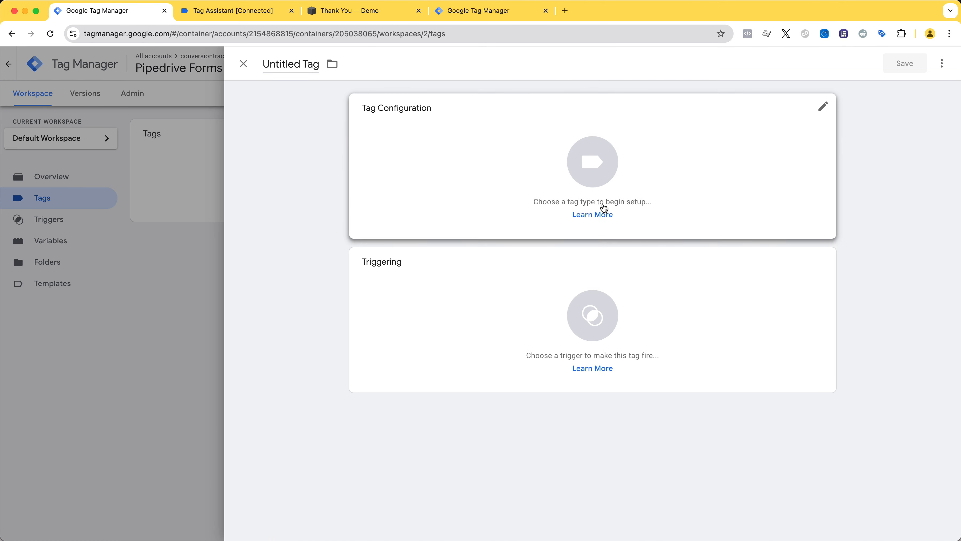
{"action": "left_click", "coordinate": [593, 182]}
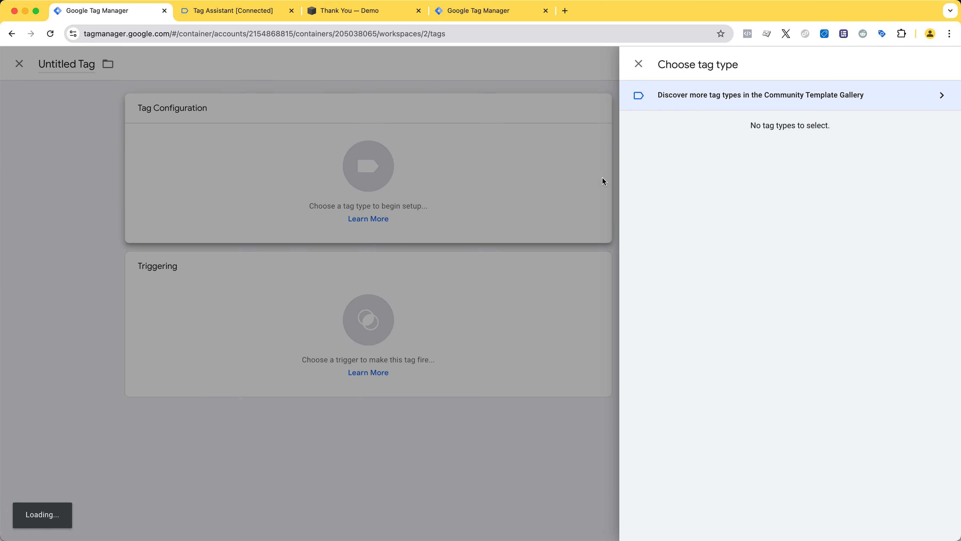
{"action": "left_click_drag", "start_coordinate": [745, 159], "coordinate": [780, 375]}
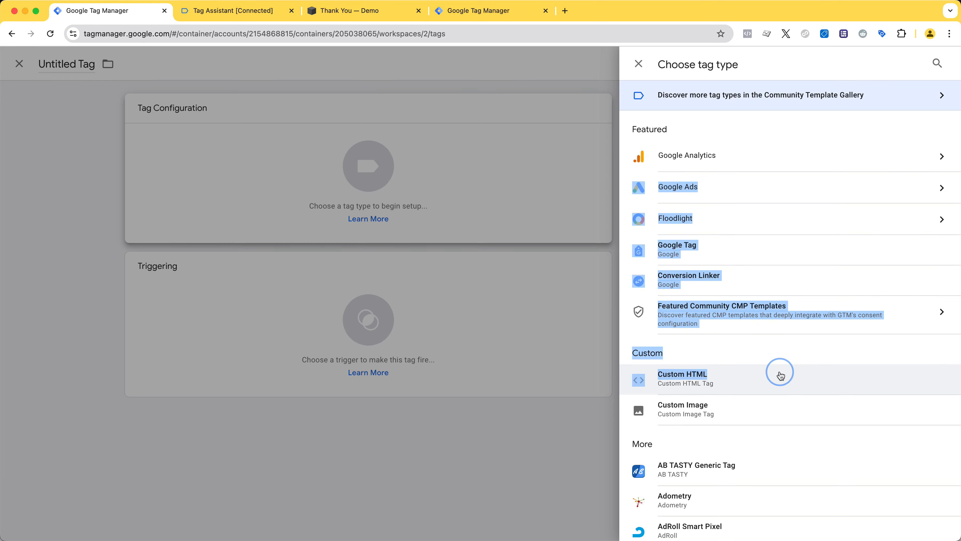
{"action": "left_click", "coordinate": [780, 375]}
Name the tag Pipedrive Listener and make it fire on the All Pages trigger
{"action": "left_click", "coordinate": [297, 62]}
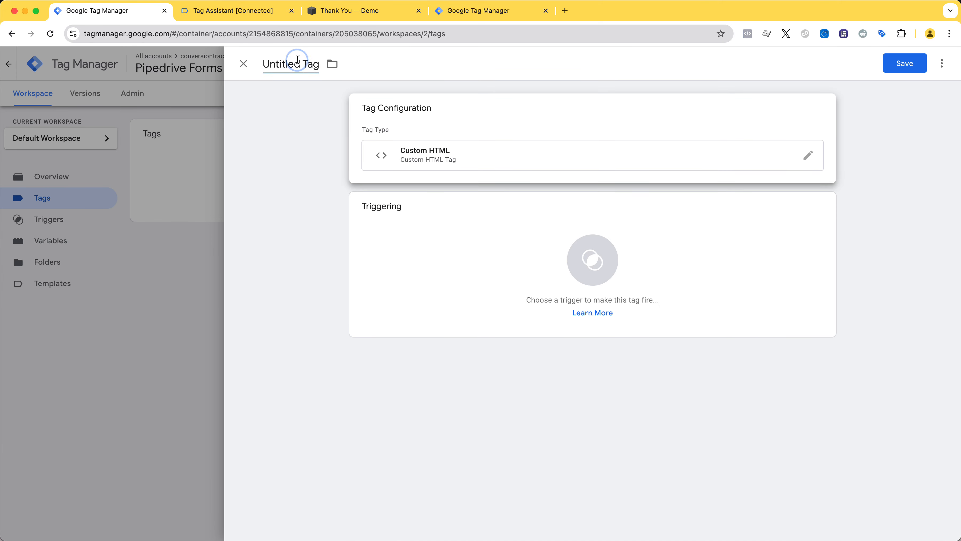
{"action": "triple_click", "coordinate": [297, 59]}
{"action": "type", "text": "Pipedrive "}
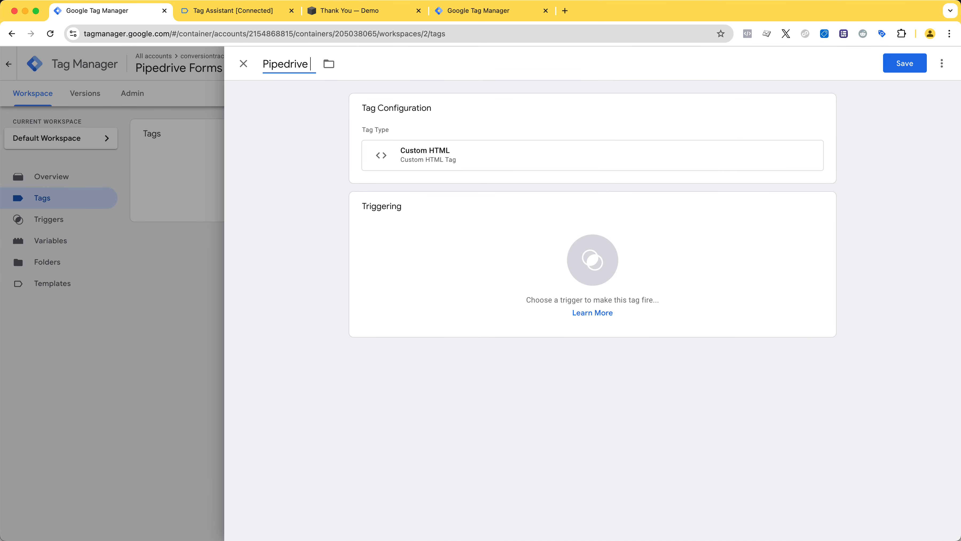
{"action": "type", "text": "Listener"}
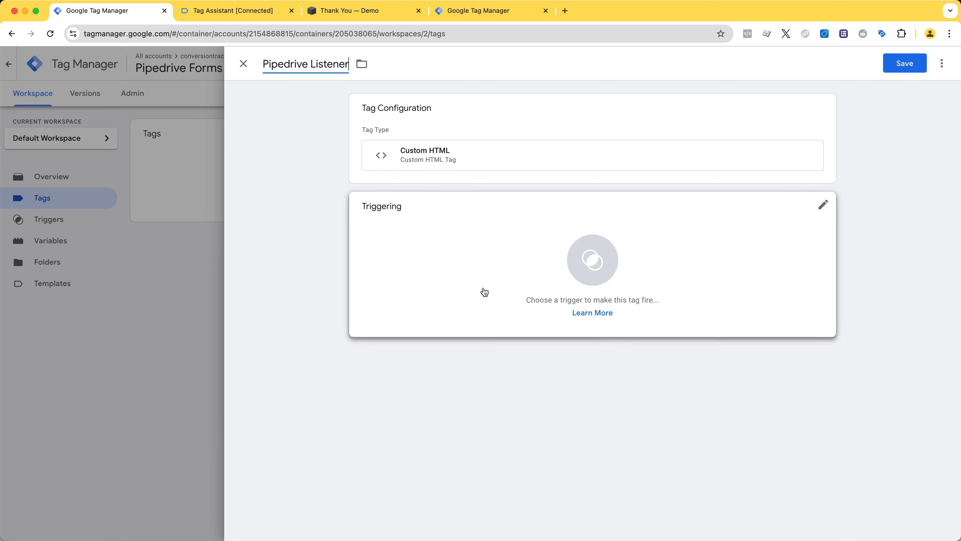
{"action": "left_click", "coordinate": [484, 291]}
{"action": "left_click", "coordinate": [424, 114]}
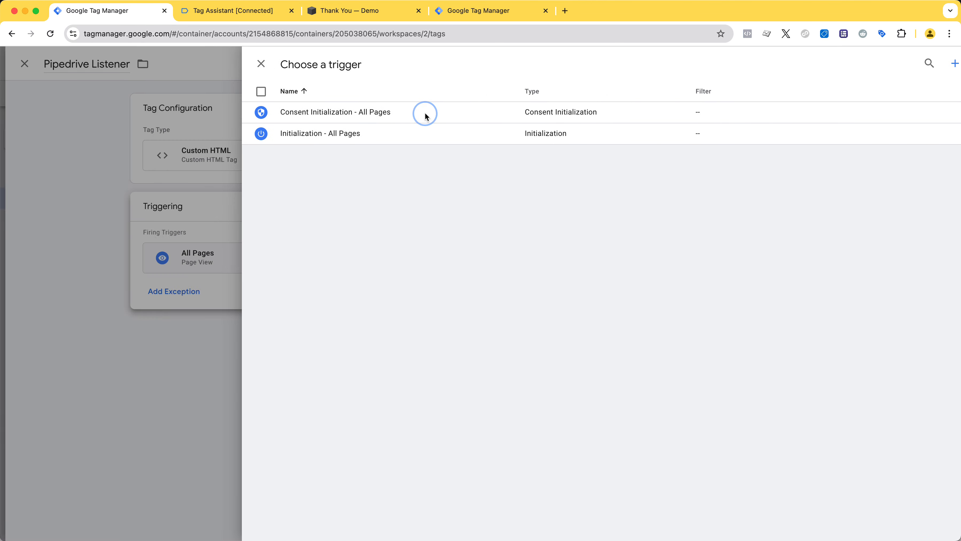
Enter script tags in the tag's HTML with the copied Pipedrive webform listener code pasted between them, and save the tag
{"action": "left_click", "coordinate": [507, 159]}
{"action": "left_click", "coordinate": [486, 242]}
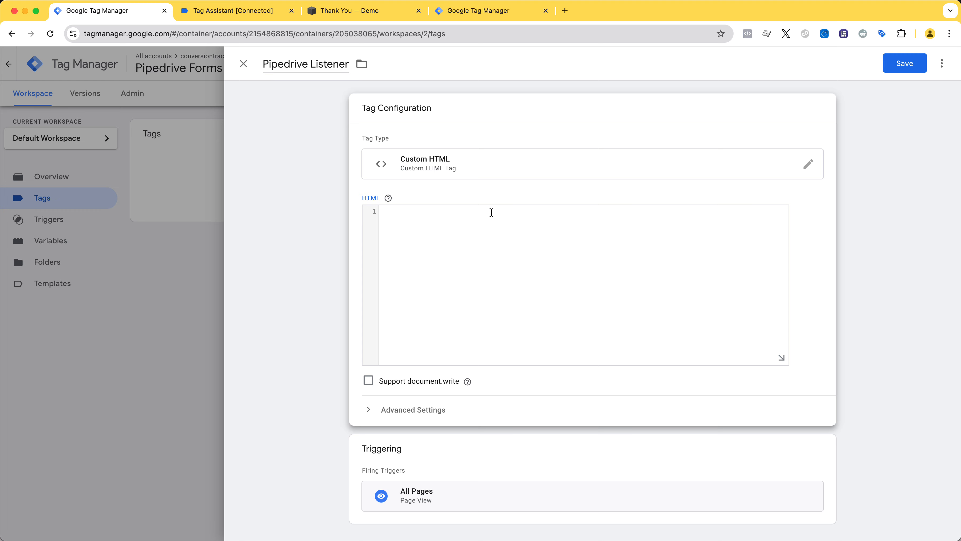
{"action": "type", "text": "<script></script>"}
{"action": "key", "text": "Left"}
{"action": "key", "text": "Left"}
{"action": "key", "text": "Left"}
{"action": "key", "text": "Left"}
{"action": "key", "text": "Left"}
{"action": "key", "text": "Left"}
{"action": "key", "text": "Left"}
{"action": "key", "text": "Left"}
{"action": "key", "text": "Left"}
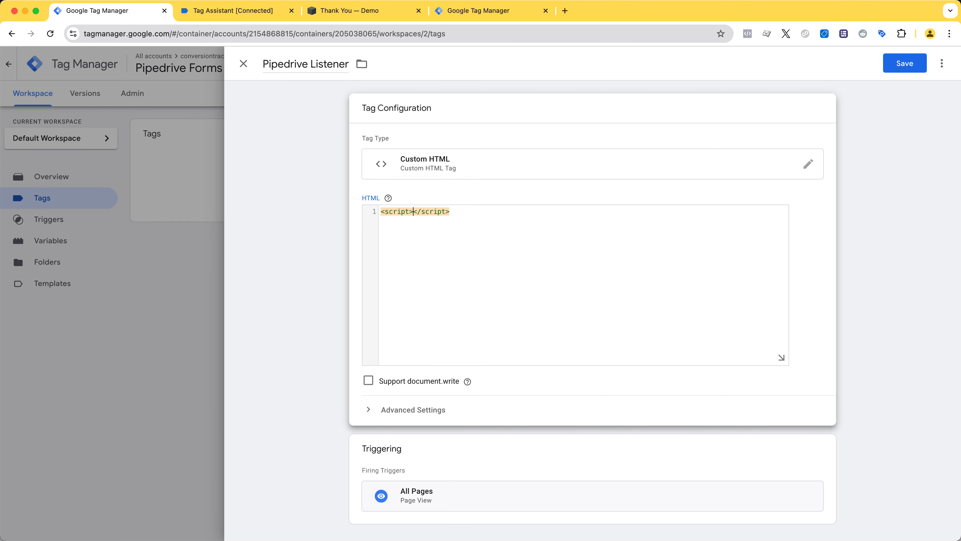
{"action": "key", "text": "Return"}
{"action": "key", "text": "Return"}
{"action": "key", "text": "super+v"}
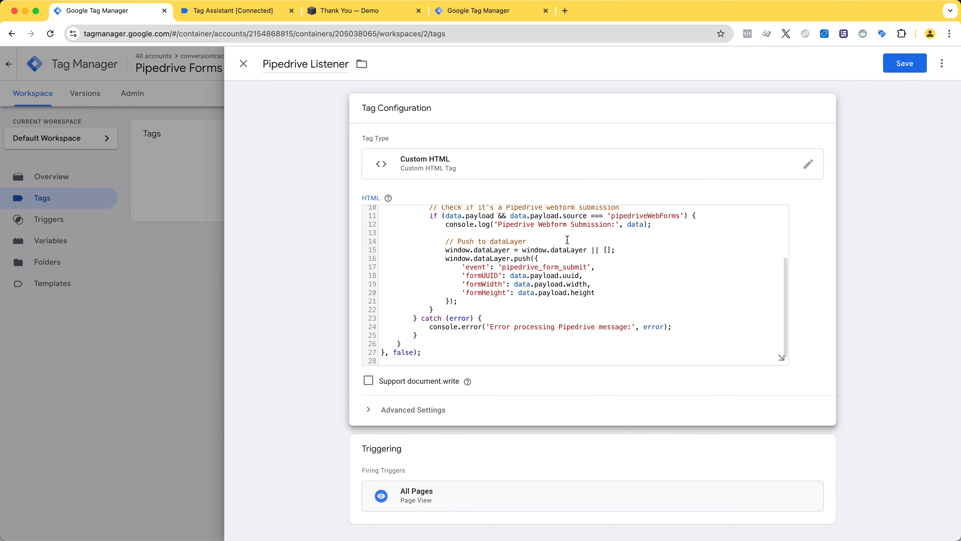
{"action": "double_click", "coordinate": [514, 267]}
{"action": "key", "text": "super+c"}
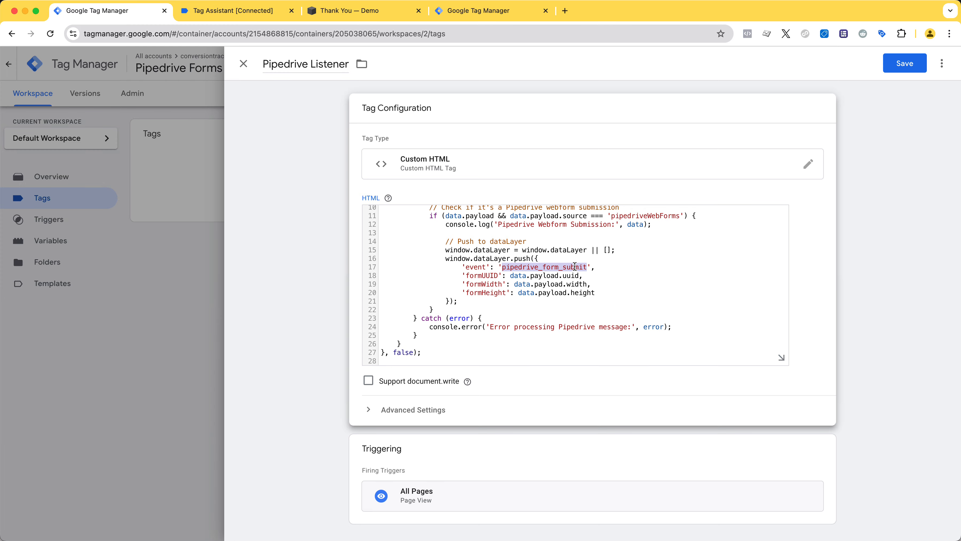
{"action": "left_click", "coordinate": [904, 63]}
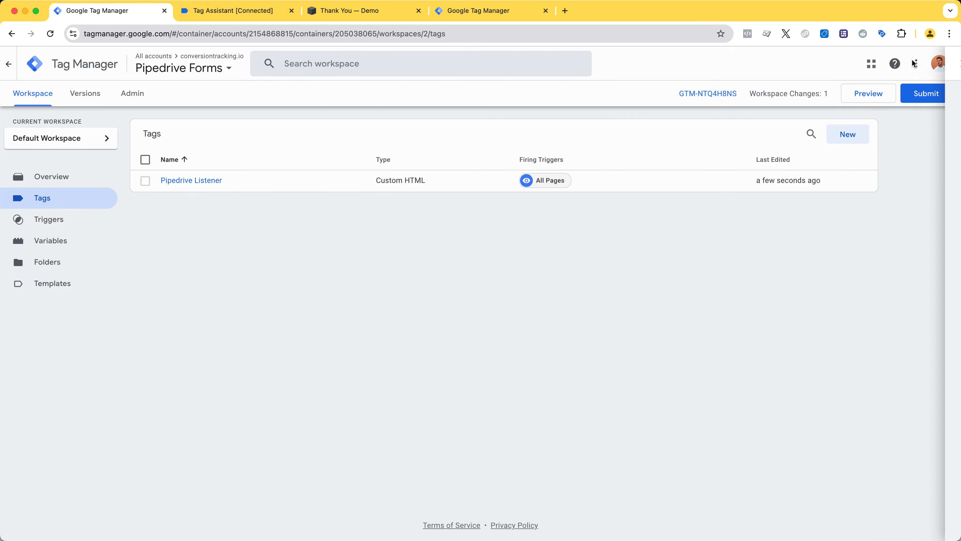
Create another new tag and choose Custom HTML as its type
{"action": "left_click", "coordinate": [851, 136]}
{"action": "left_click", "coordinate": [516, 113]}
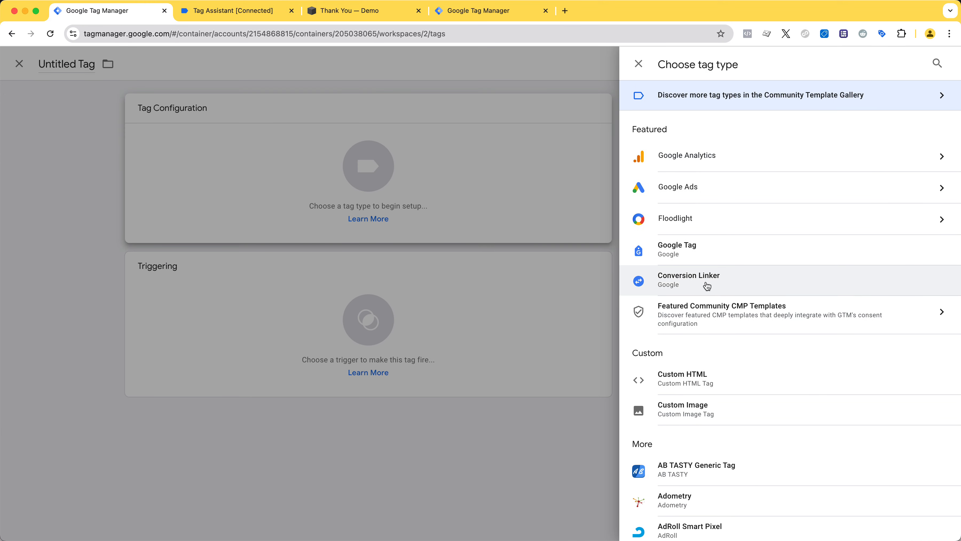
{"action": "left_click", "coordinate": [685, 386]}
Enter an opening and closing script tag without a src attribute in the tag's HTML, with an empty line between them
{"action": "left_click", "coordinate": [463, 231]}
{"action": "type", "text": ";s"}
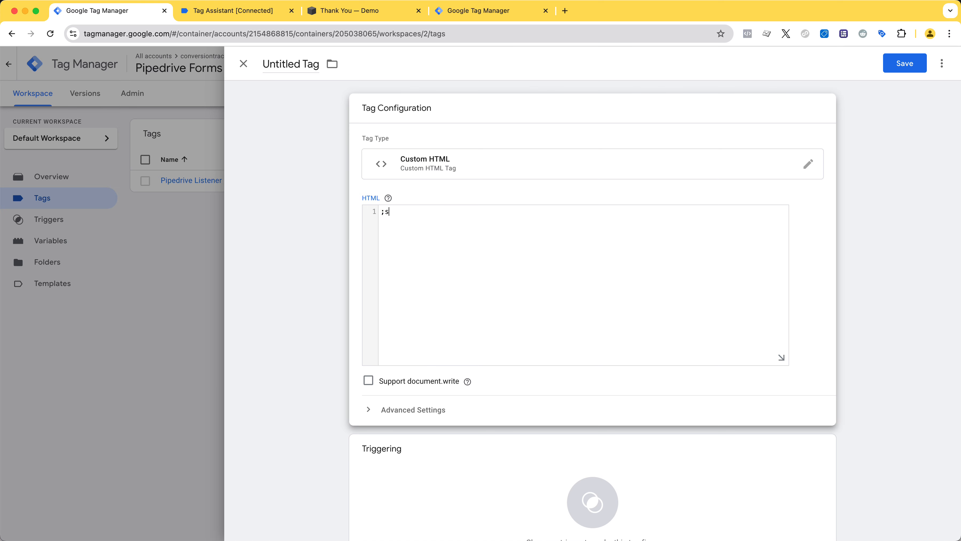
{"action": "type", "text": "cript"}
{"action": "key", "text": "Right"}
{"action": "key", "text": "alt+shift+Left"}
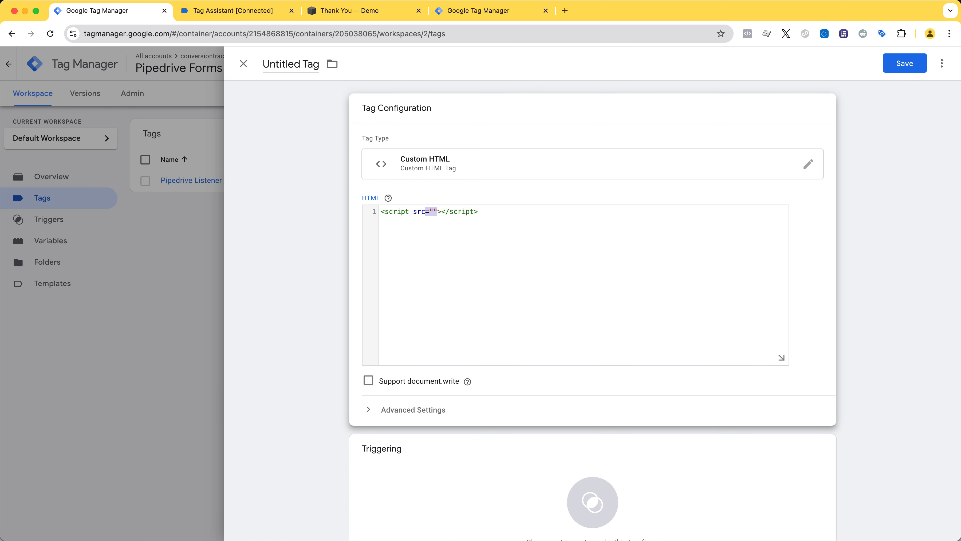
{"action": "key", "text": "alt+shift+Left"}
{"action": "key", "text": "shift+Left"}
{"action": "key", "text": "BackSpace"}
{"action": "key", "text": "Return"}
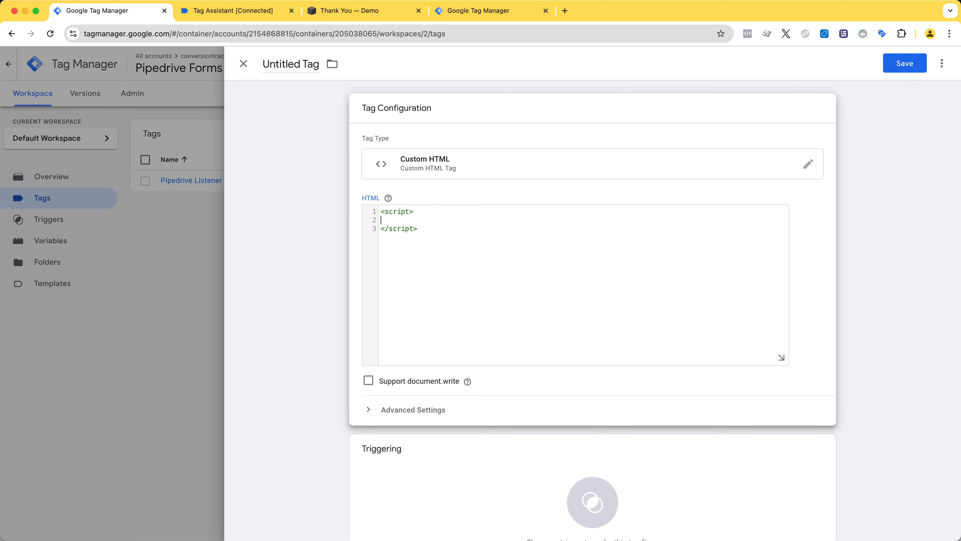
Add the line console.log("✅TEST OK"); between the script tags
{"action": "type", "text": ";console"}
{"action": "type", "text": "TEST OK"}
{"action": "key", "text": "Left"}
{"action": "key", "text": "Left"}
{"action": "key", "text": "ctrl+super+space"}
{"action": "key", "text": "Return"}
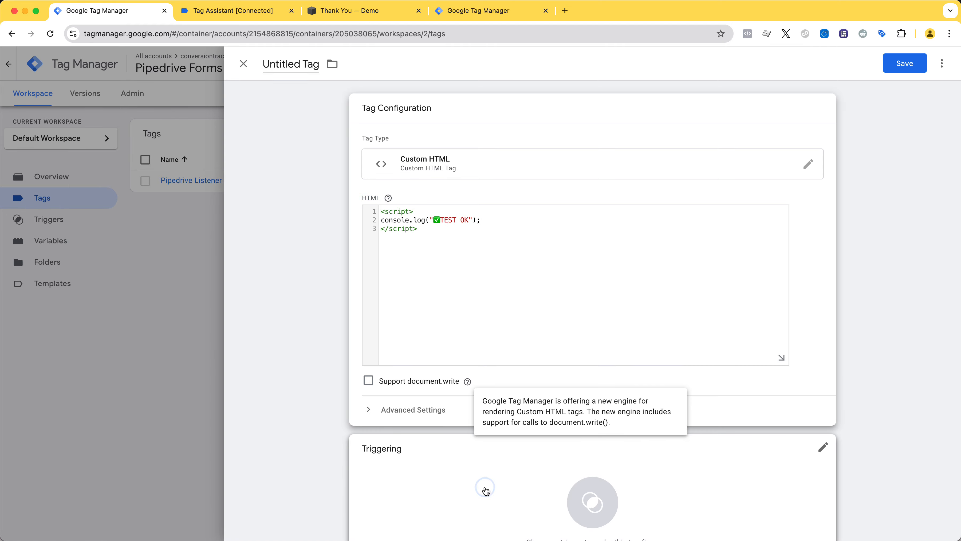
Create a new trigger for this tag and name it Pipedrive Form Submit - pipedrive_form_submit
{"action": "left_click", "coordinate": [486, 492]}
{"action": "left_click", "coordinate": [938, 63]}
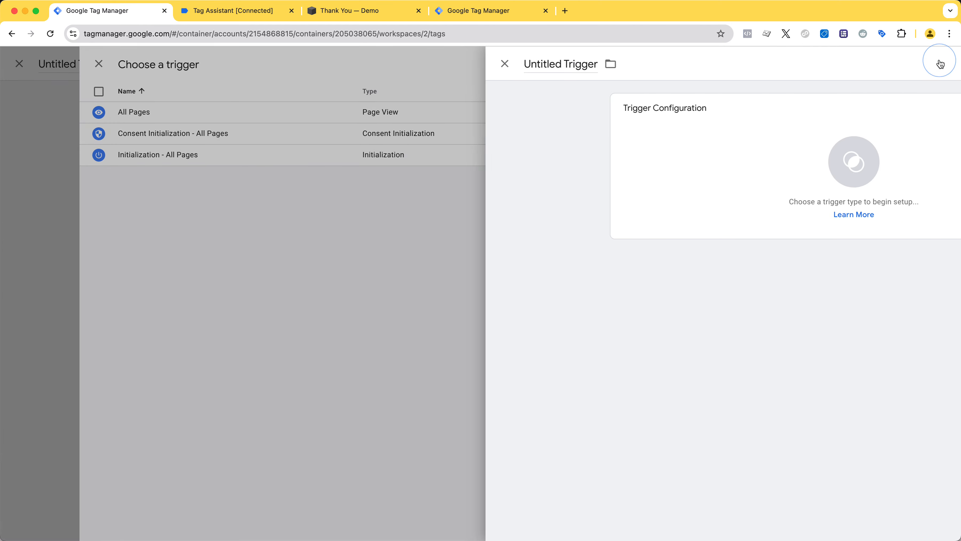
{"action": "type", "text": "ipe"}
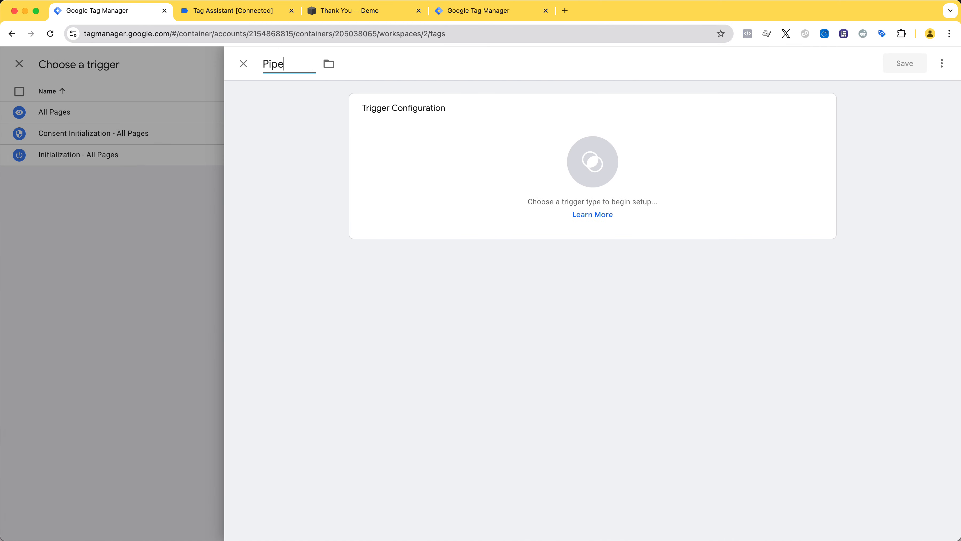
{"action": "type", "text": "drive Te"}
{"action": "key", "text": "BackSpace"}
{"action": "key", "text": "BackSpace"}
{"action": "type", "text": "Form Submit -"}
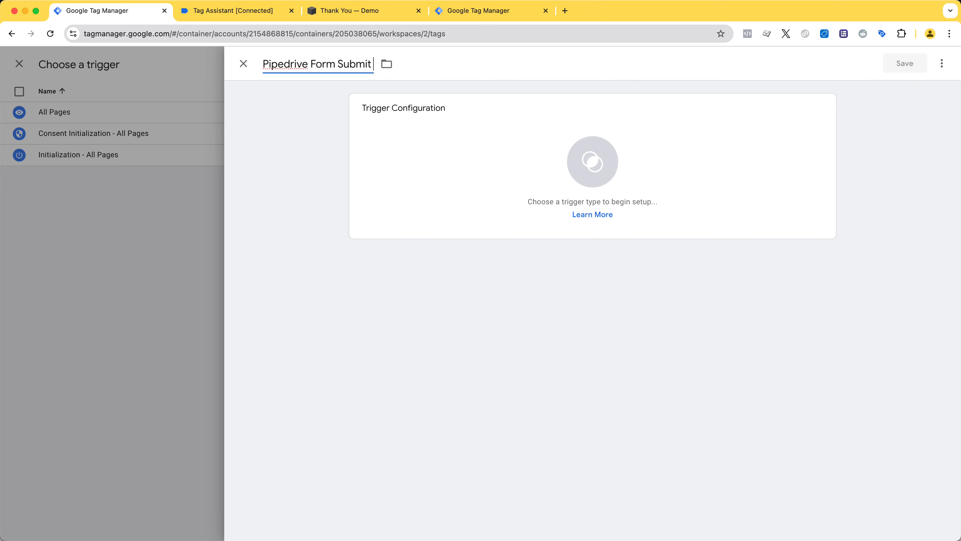
{"action": "key", "text": "super+v"}
Make the trigger a Custom Event with the event name pipedrive_form_submit and save it
{"action": "left_click", "coordinate": [598, 114]}
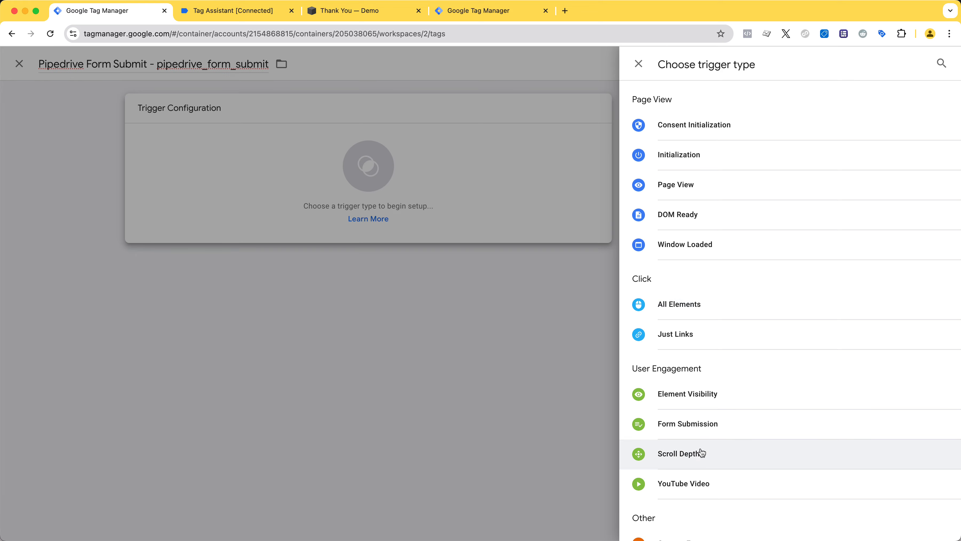
{"action": "scroll", "coordinate": [700, 489], "scroll_direction": "down", "scroll_amount": 3}
{"action": "left_click", "coordinate": [671, 460]}
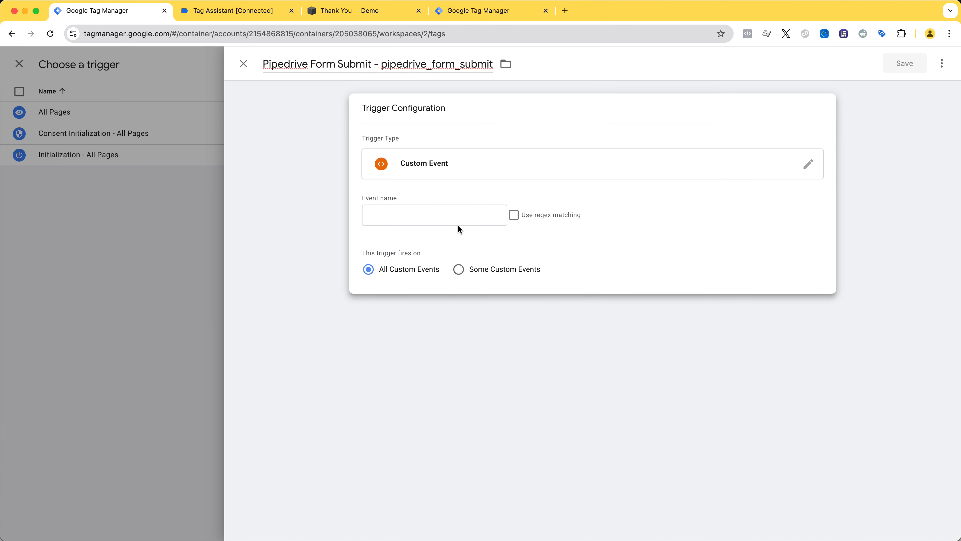
{"action": "left_click", "coordinate": [462, 214]}
{"action": "key", "text": "super+v"}
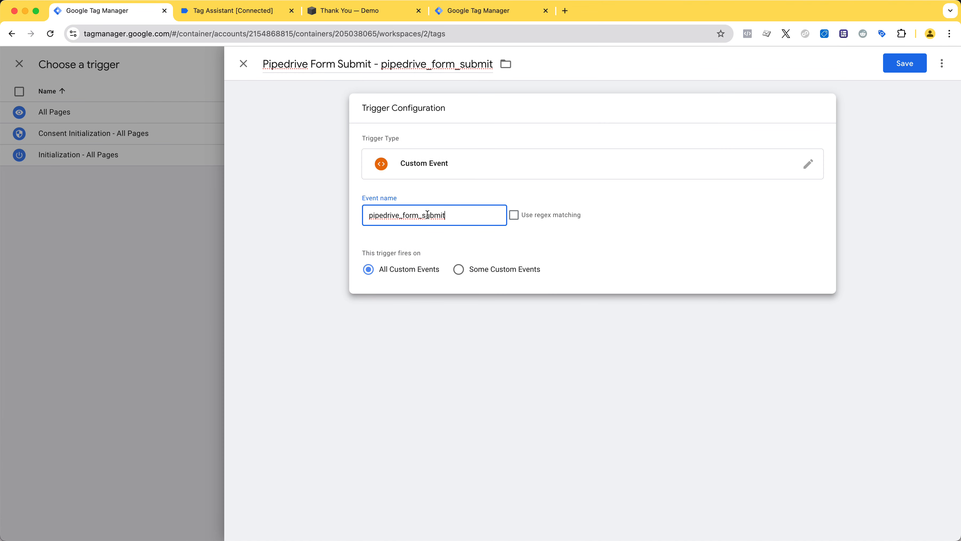
{"action": "left_click", "coordinate": [905, 63]}
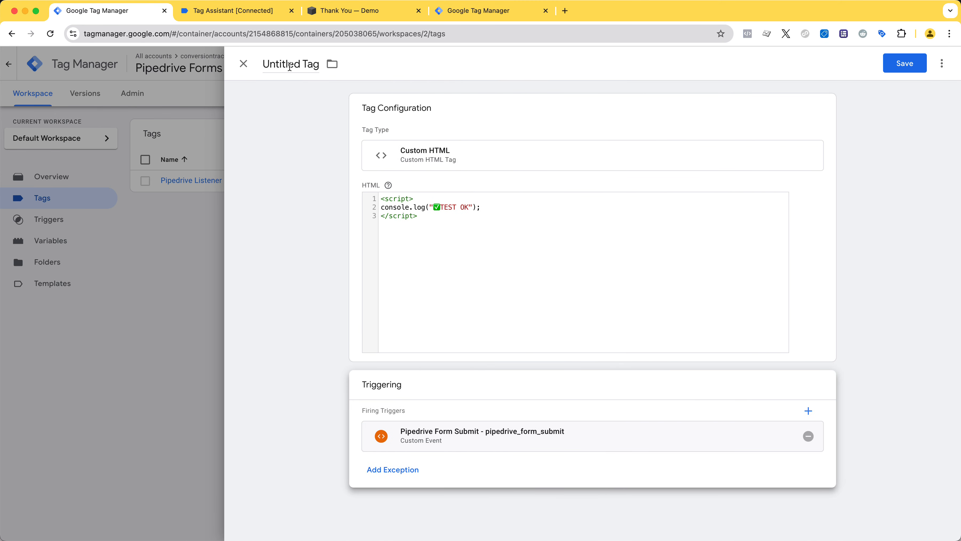
Name the tag Test and save it
{"action": "left_click", "coordinate": [290, 64]}
{"action": "type", "text": "Test"}
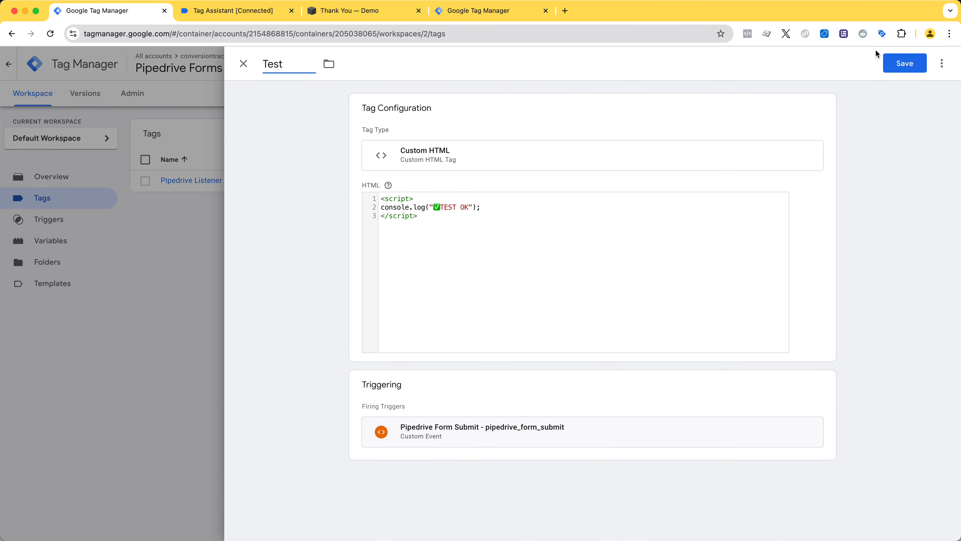
{"action": "left_click", "coordinate": [902, 62]}
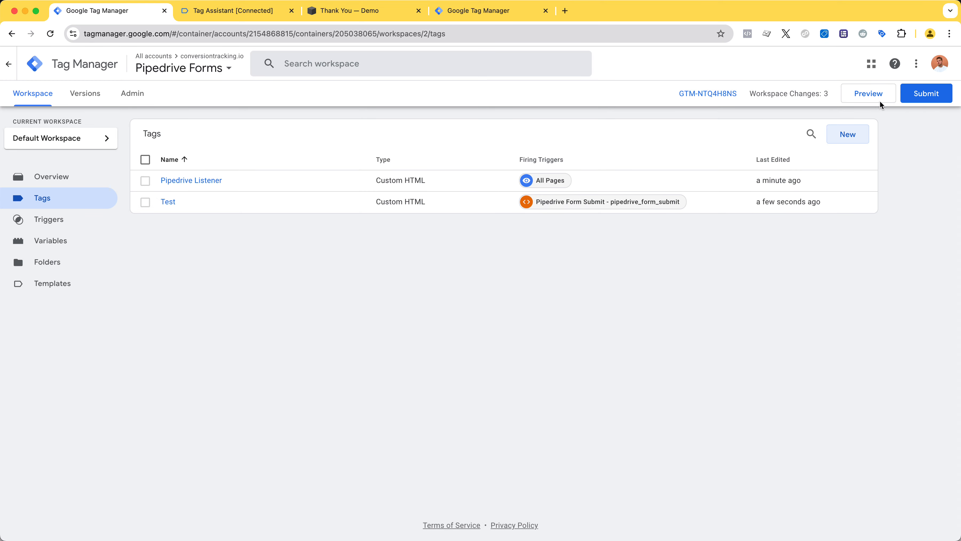
Try to preview the container and open the Pipedrive Listener tag from the validation error list
{"action": "left_click", "coordinate": [877, 97]}
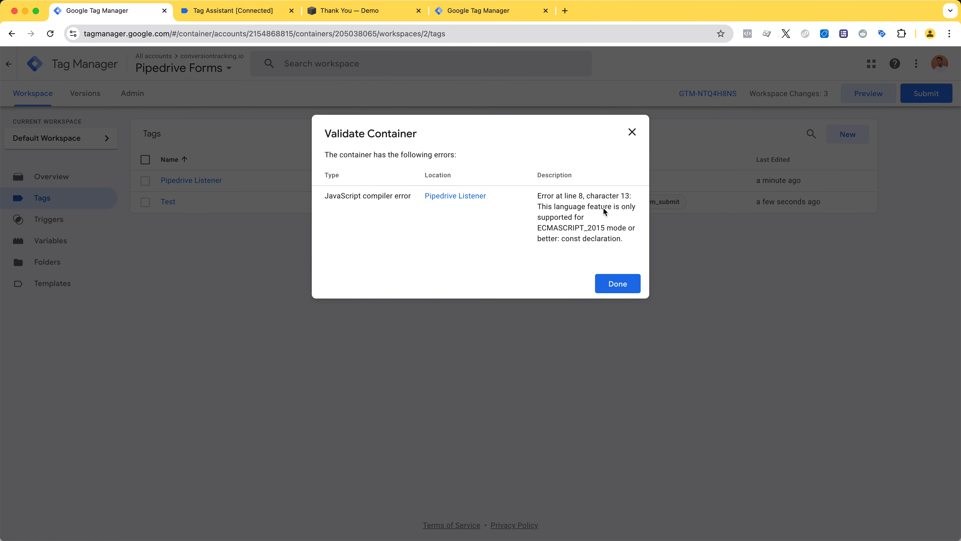
{"action": "triple_click", "coordinate": [603, 210]}
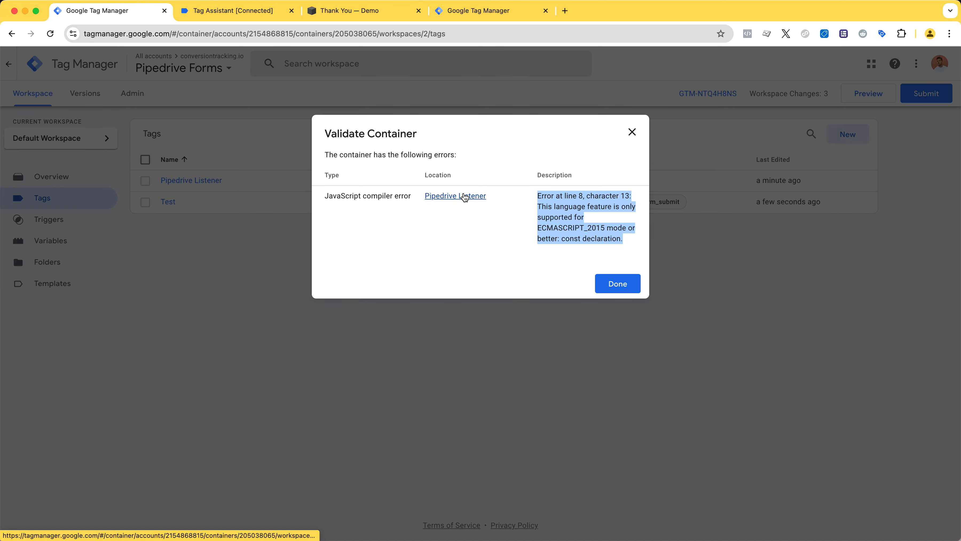
{"action": "left_click", "coordinate": [465, 196]}
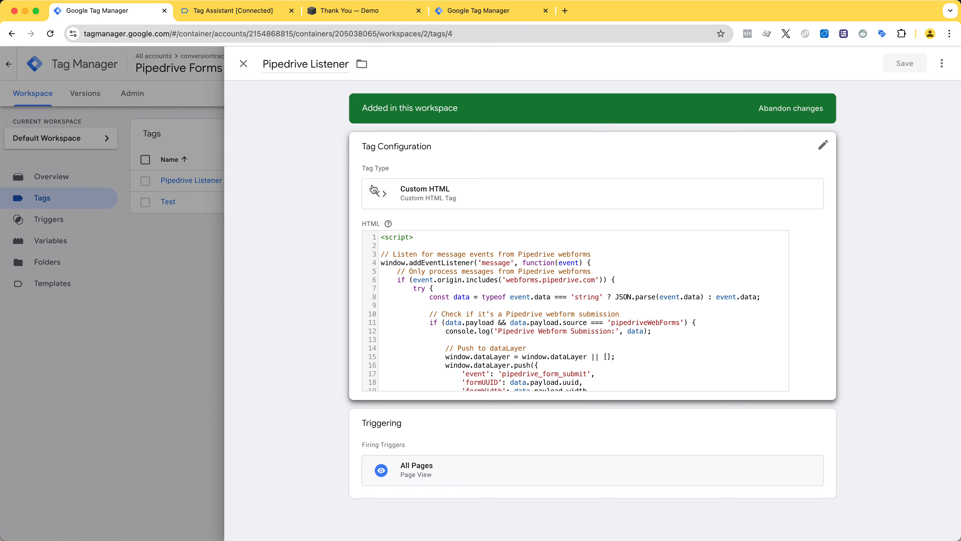
Replace const with var in the data declaration on line 8 of the listener code and save the tag
{"action": "left_click", "coordinate": [403, 281]}
{"action": "double_click", "coordinate": [438, 309]}
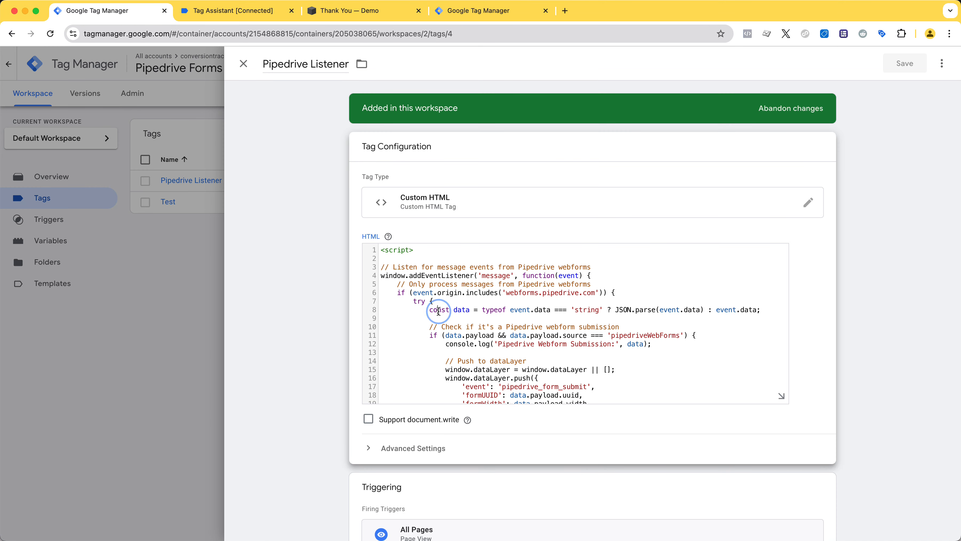
{"action": "type", "text": "var"}
{"action": "left_click", "coordinate": [913, 67]}
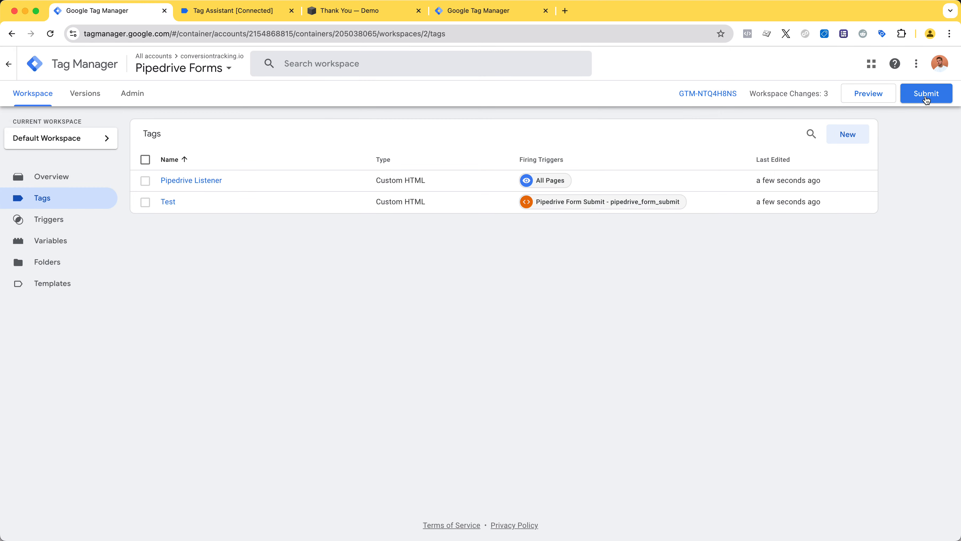
Preview the container on the demo site and check in Tag Assistant which tags fire on a Pipedrive form submission
{"action": "left_click", "coordinate": [877, 94]}
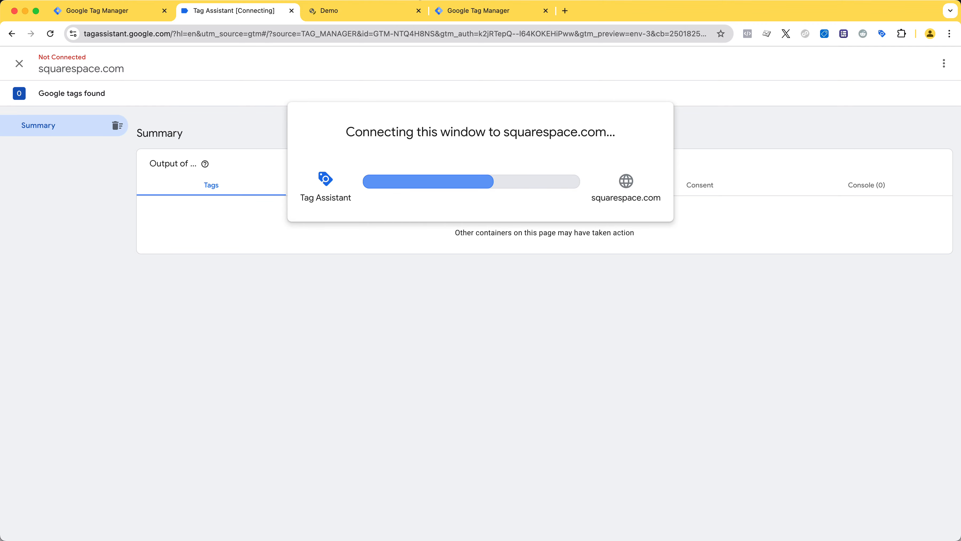
{"action": "left_click", "coordinate": [383, 10]}
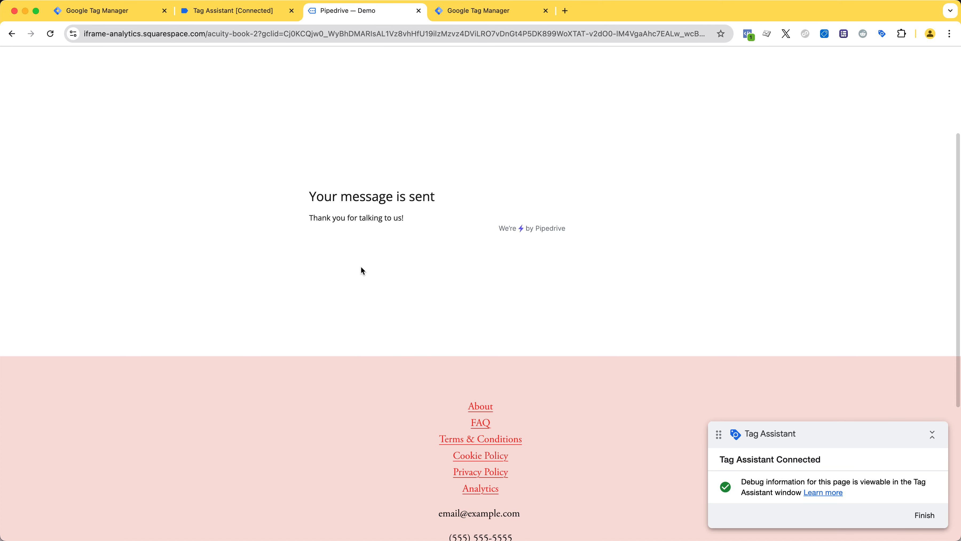
{"action": "left_click", "coordinate": [275, 12]}
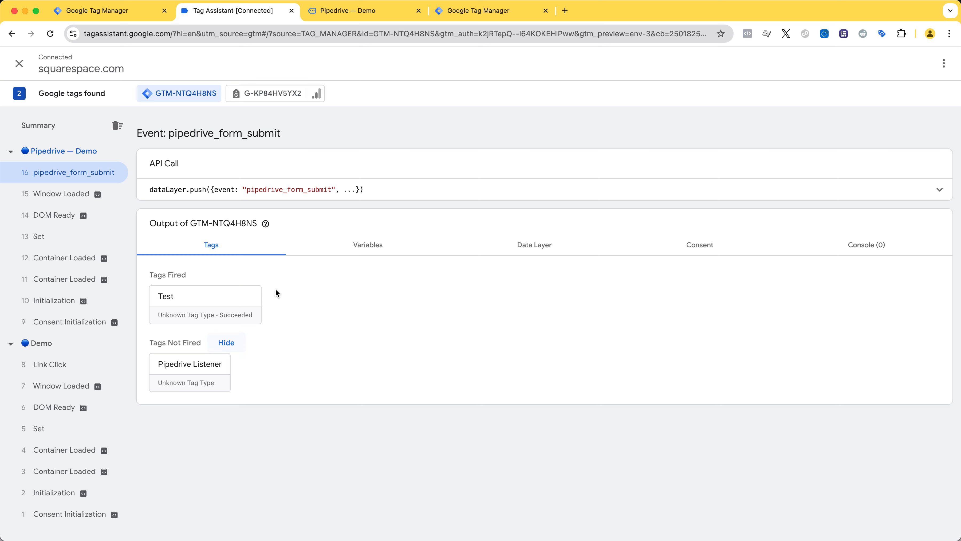